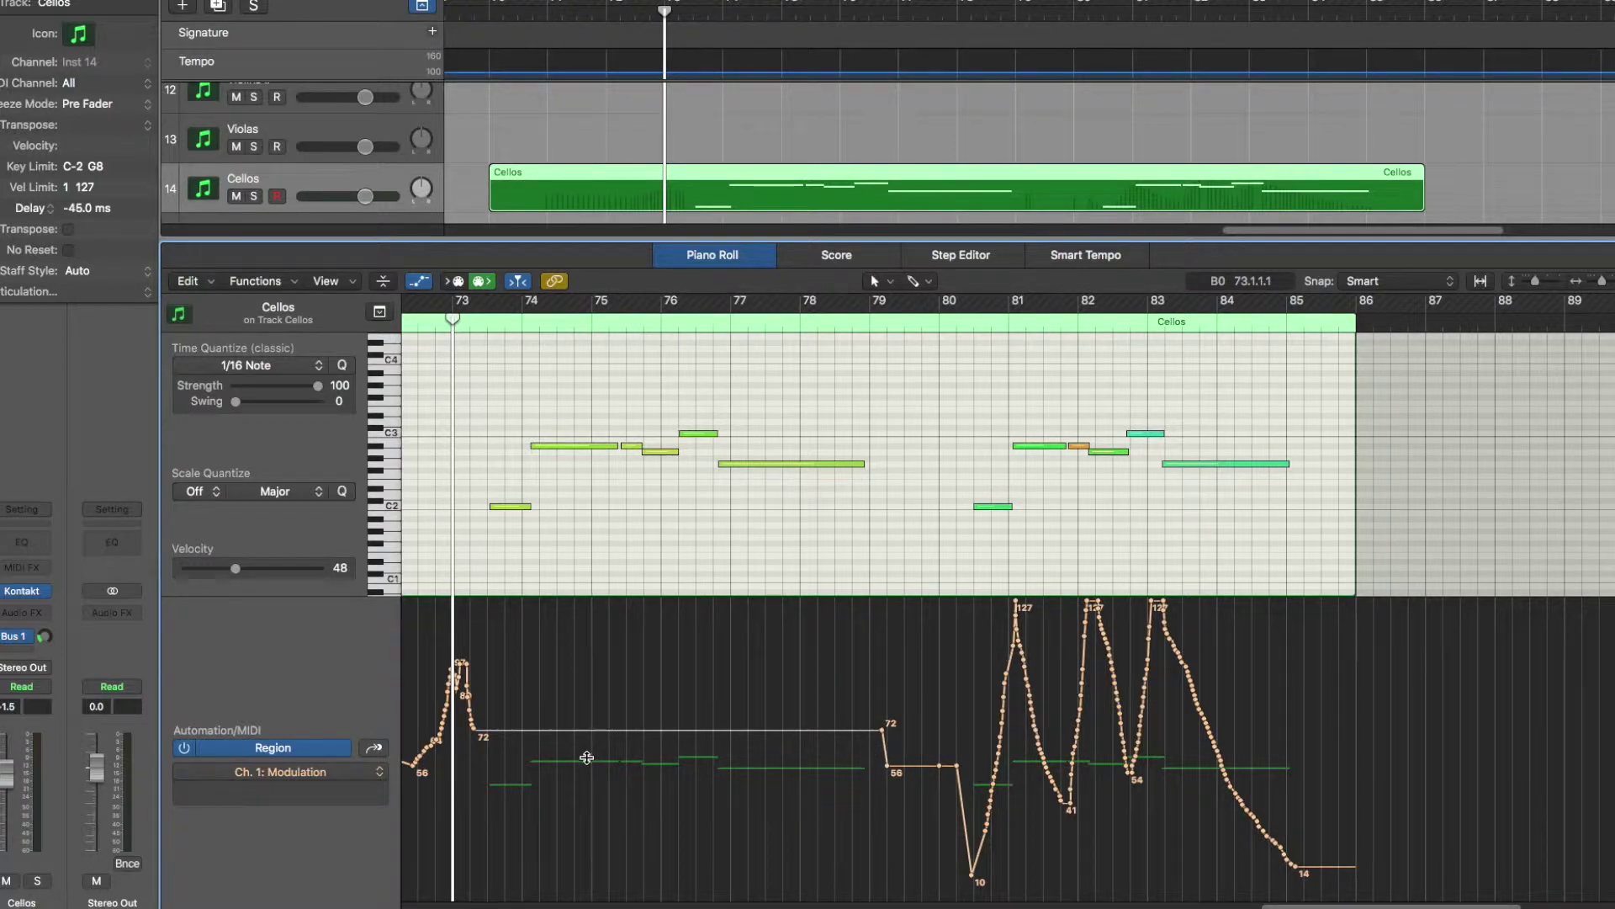
Step: Play the Cellos passage from bar 73 through about bar 79 to hear the flat modulation
{"action": "key", "text": "space"}
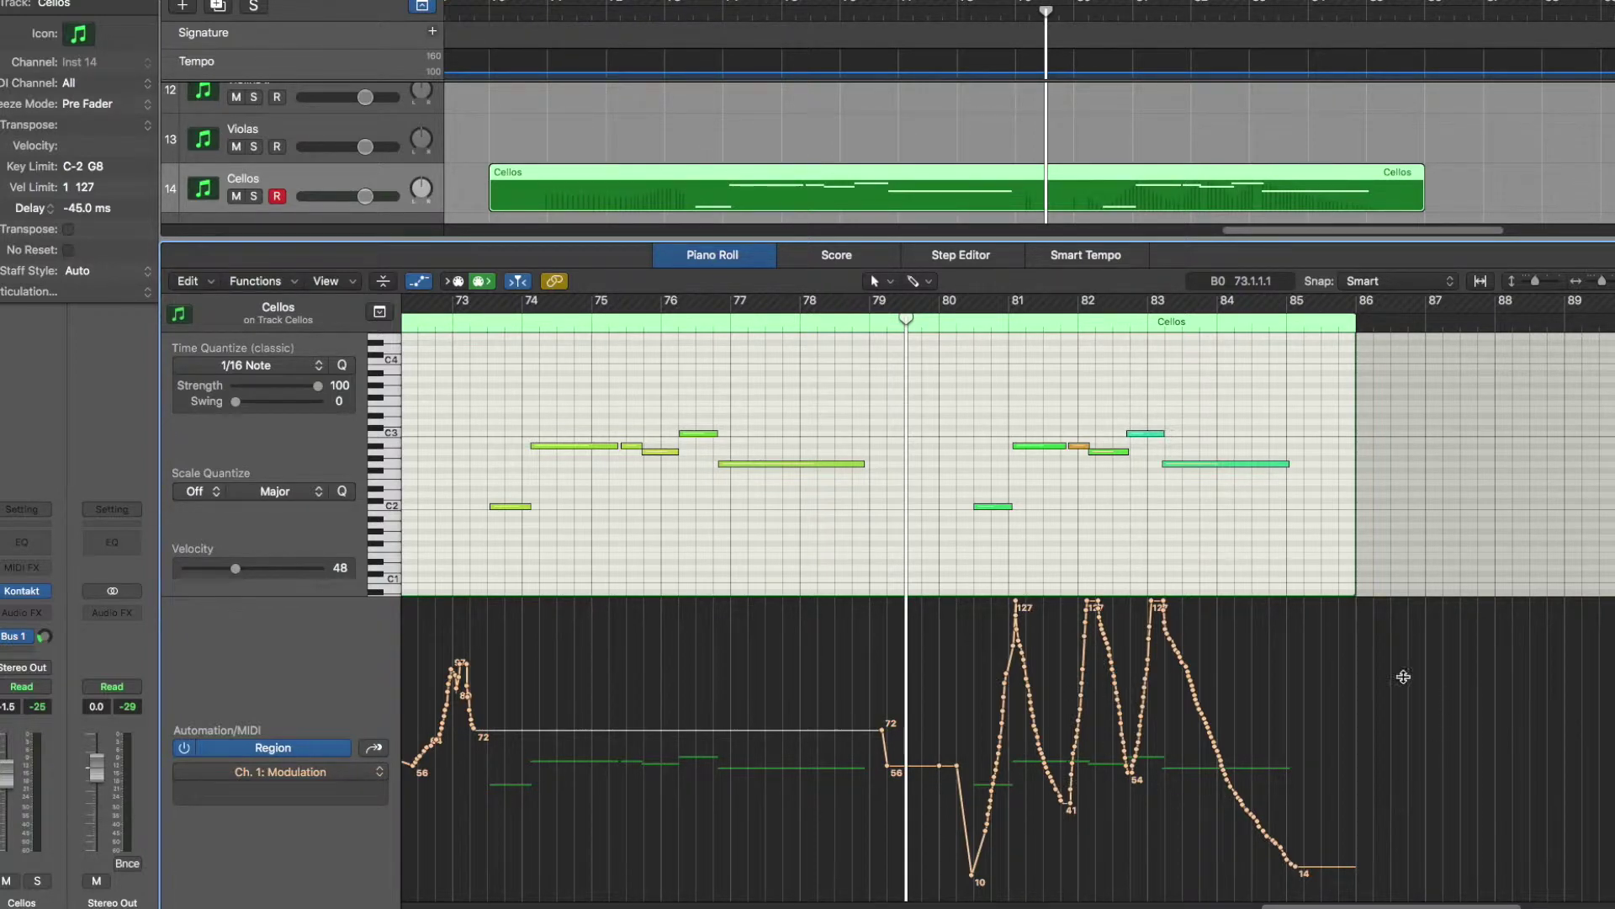
Step: Stop playback of the flat modulation section and return the playhead to the region start
{"action": "key", "text": "space"}
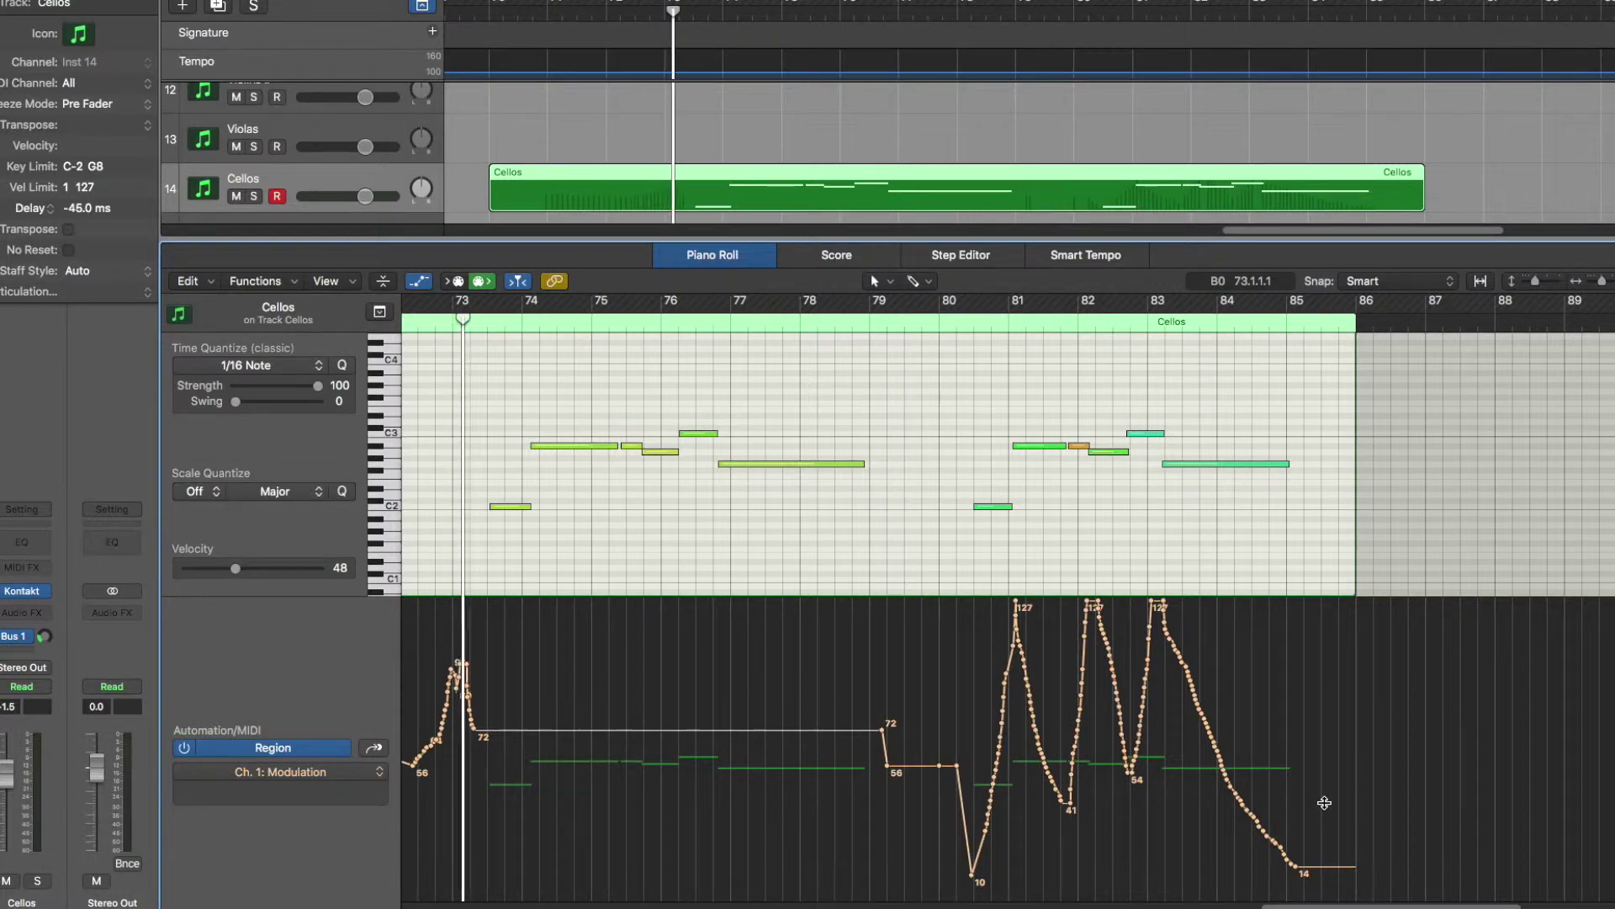
{"action": "key", "text": "space"}
Step: Play the Cellos from just before bar 80 to hear the expressive modulation peaks
{"action": "left_click", "coordinate": [930, 332]}
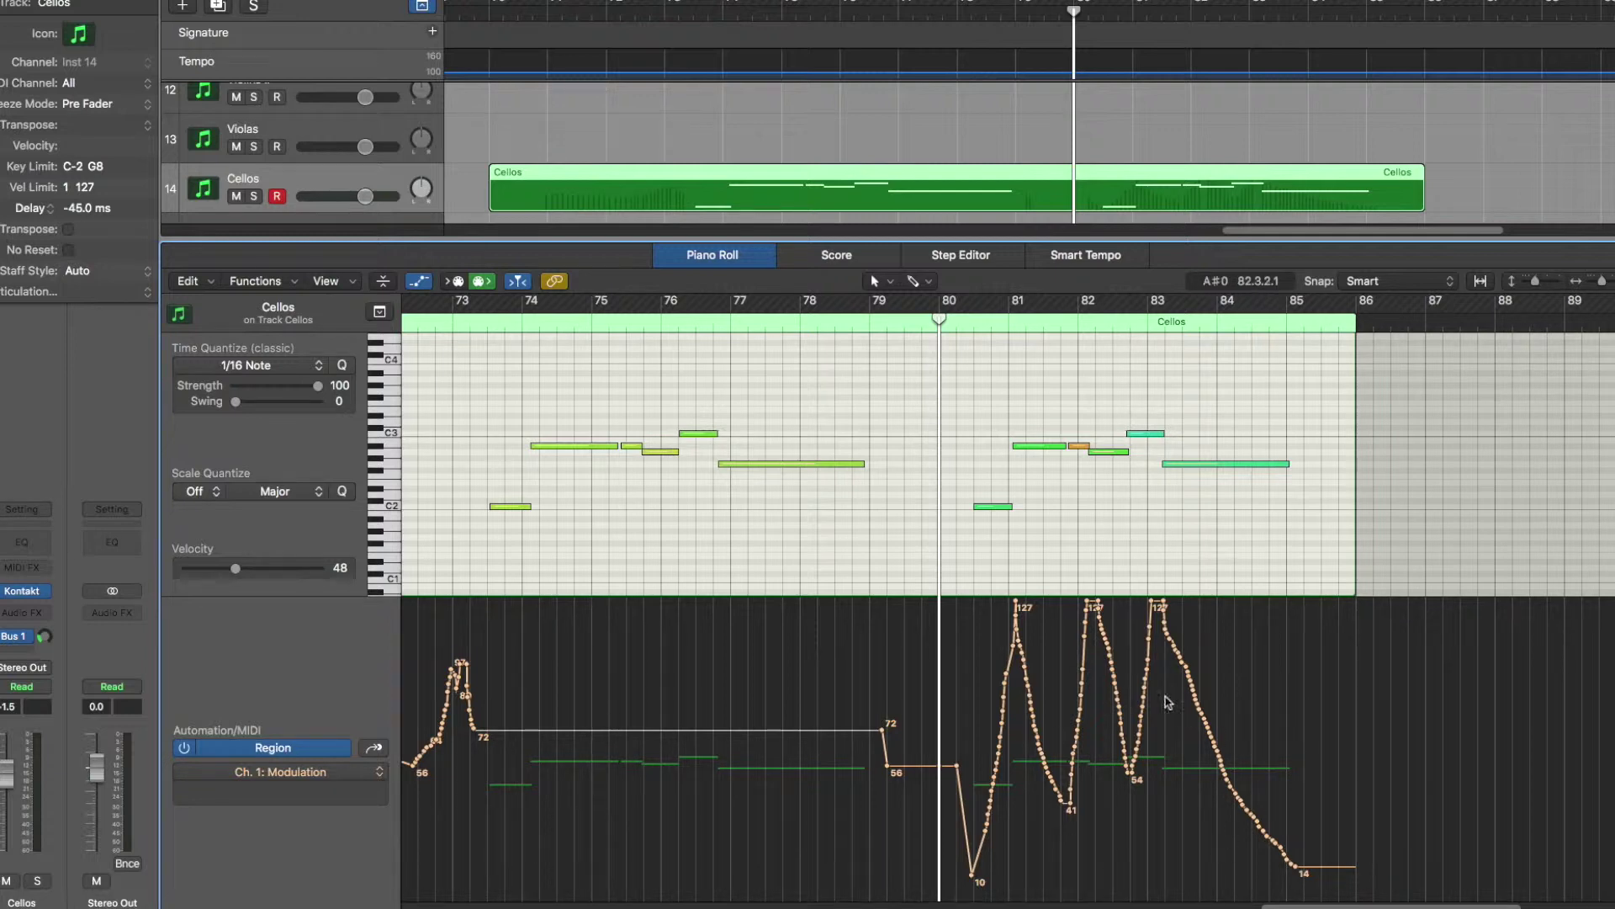
{"action": "key", "text": "space"}
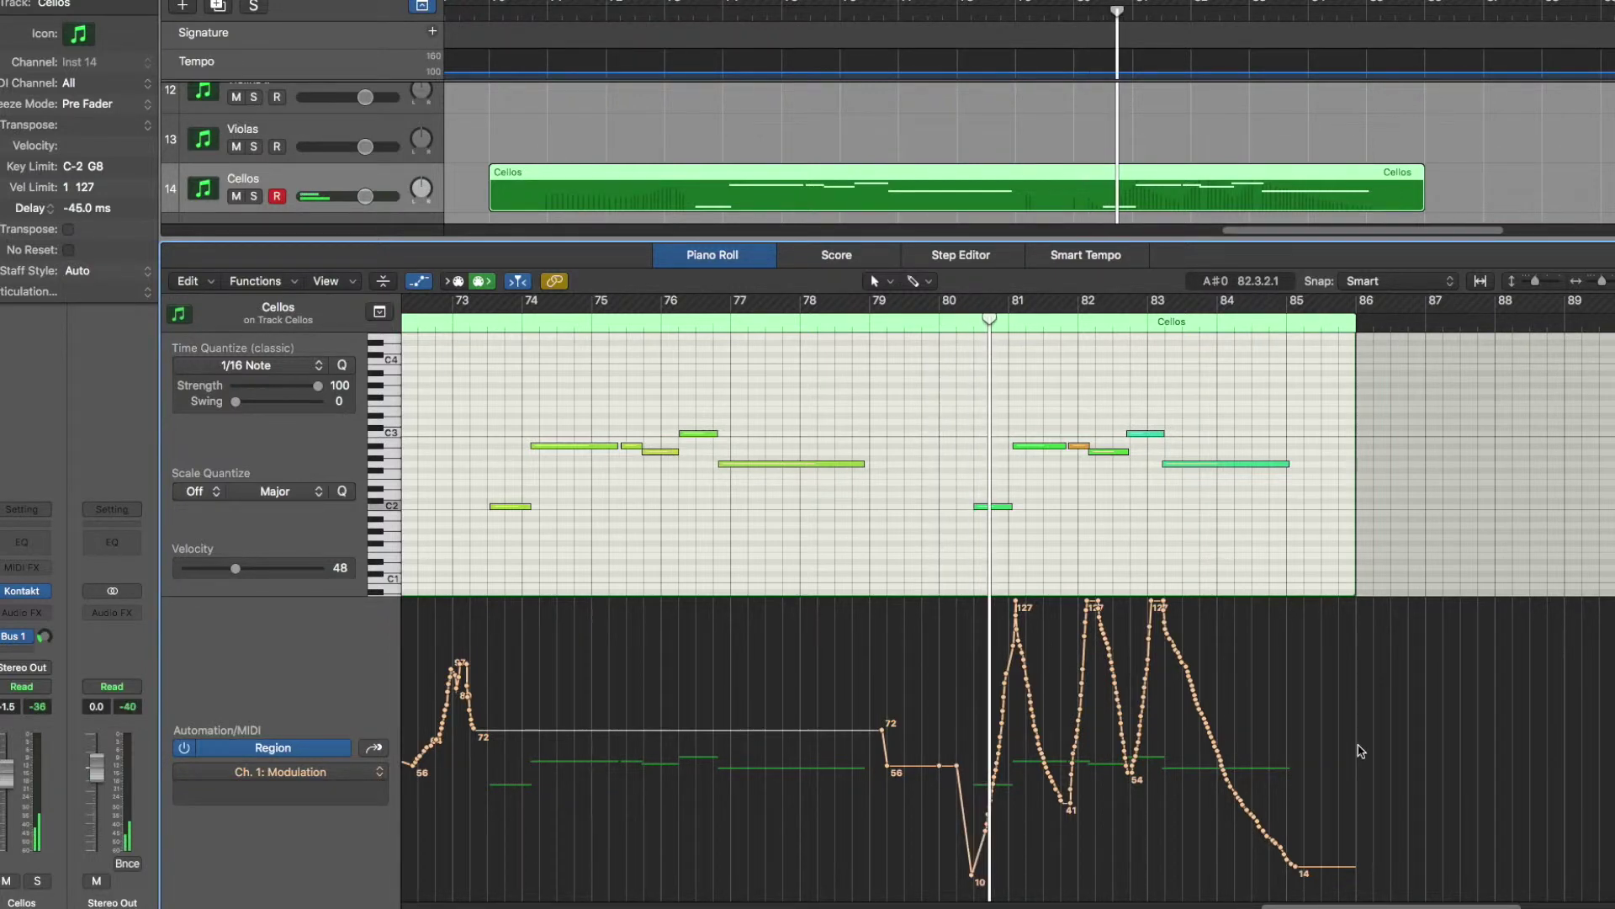